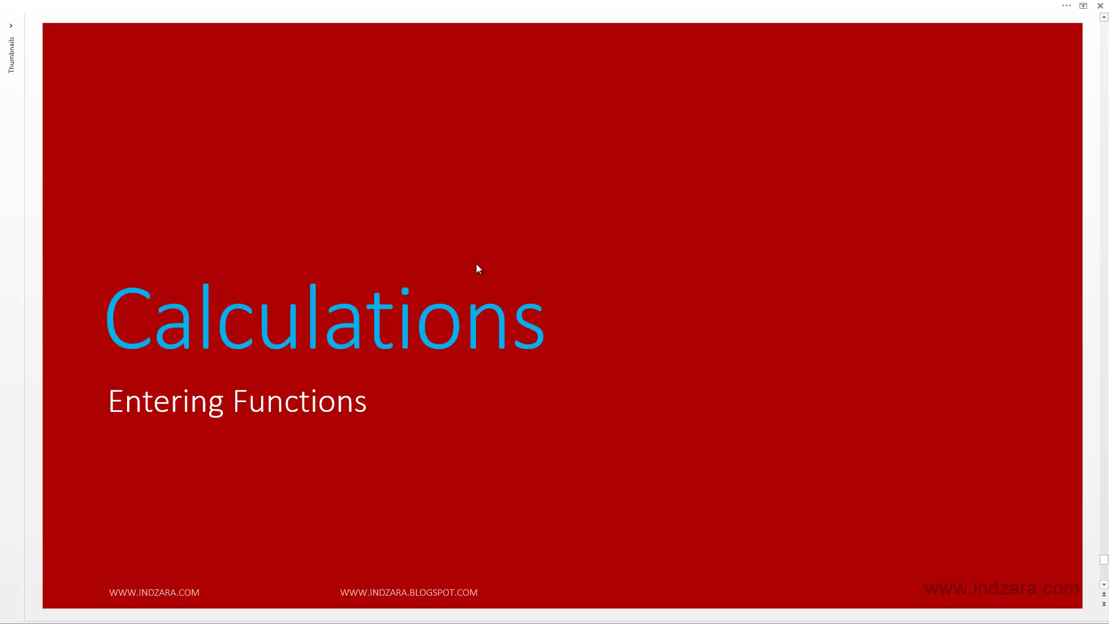
- Switch from the PowerPoint Calculations title slide to the Excel worksheet of employee daily figures
key("alt+Tab")
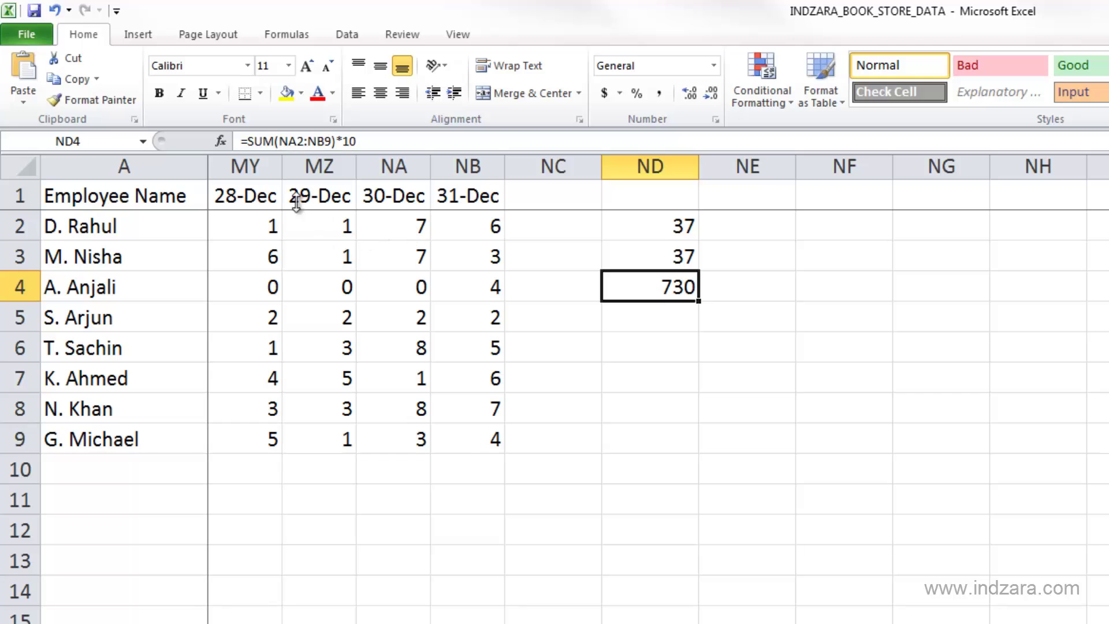
- Show the Insert ribbon commands for charts, tables and pictures
left_click(133, 35)
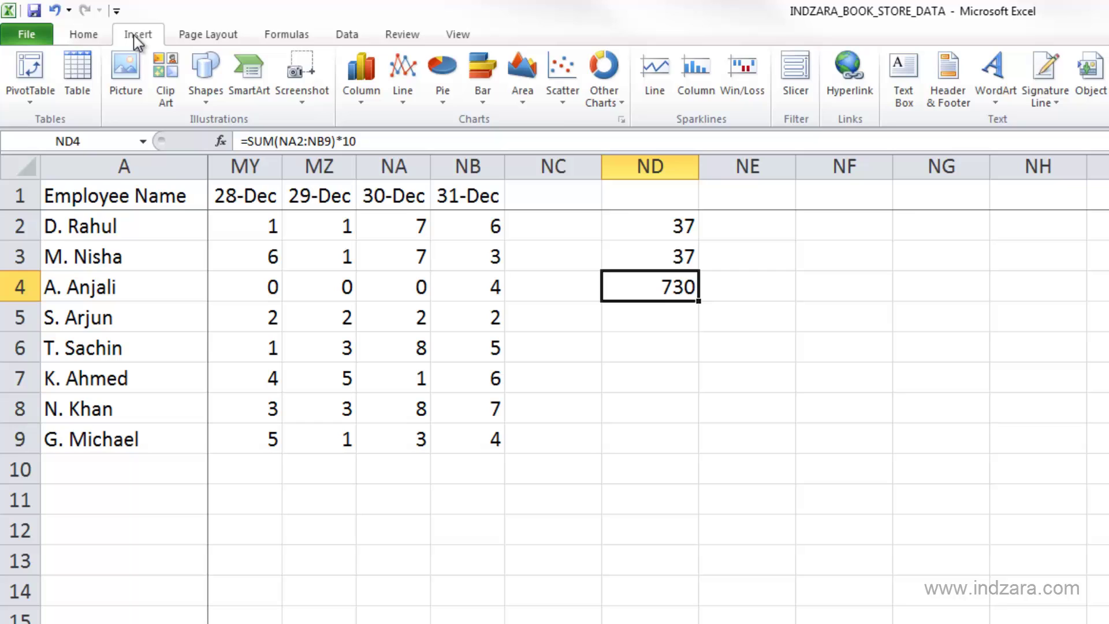
- Show the Formulas commands, select ND5, and open then cancel the Insert Function picker
left_click(269, 36)
key("Down")
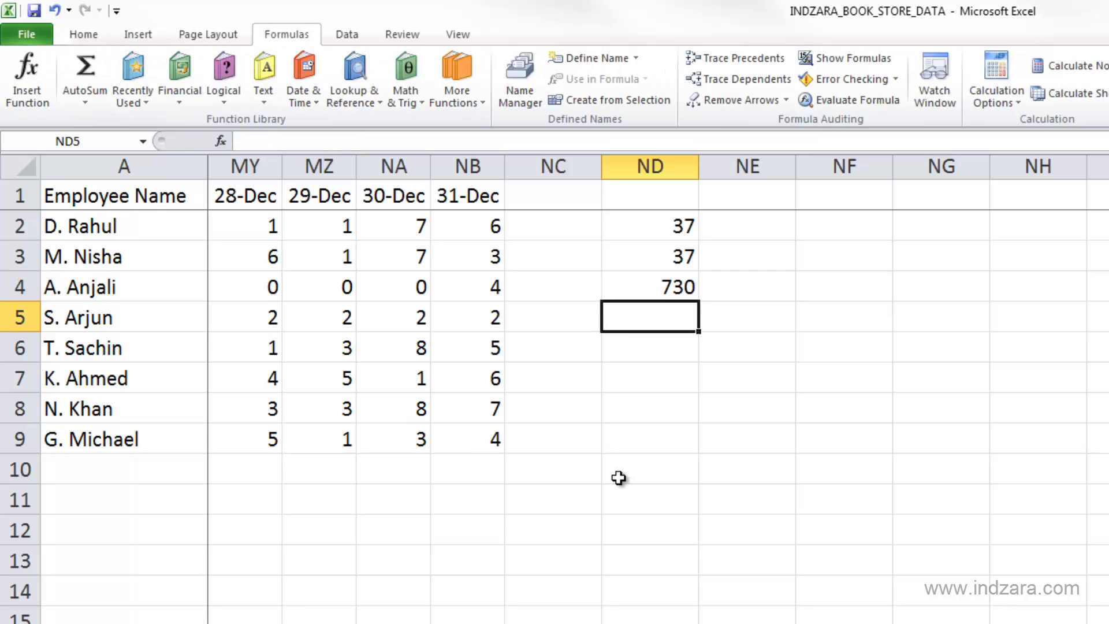
left_click(26, 92)
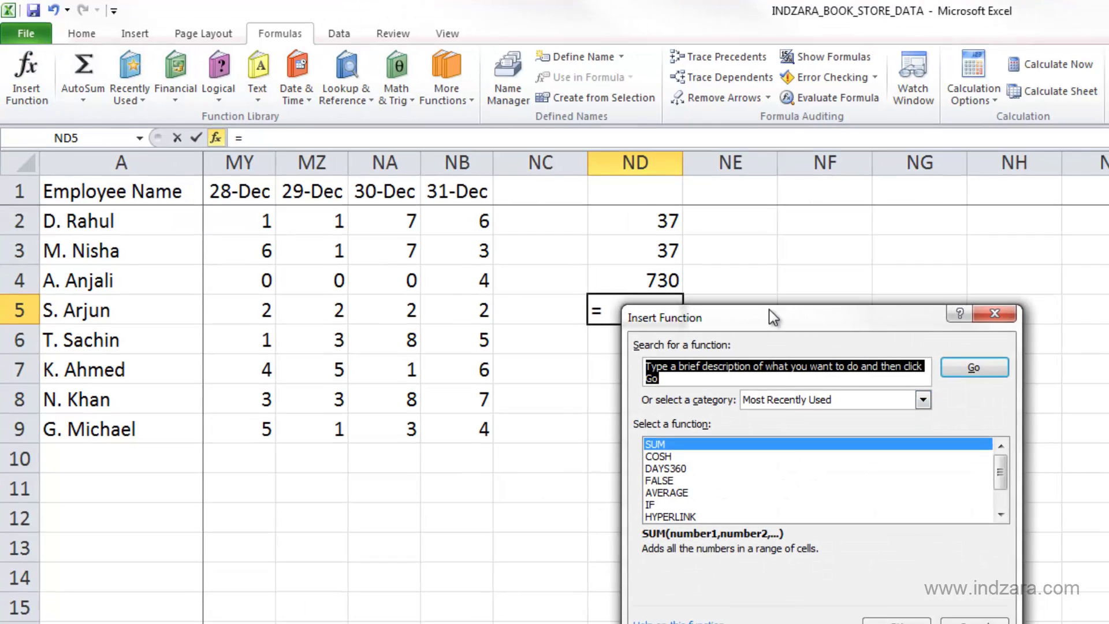
left_click_drag(768, 310, 902, 283)
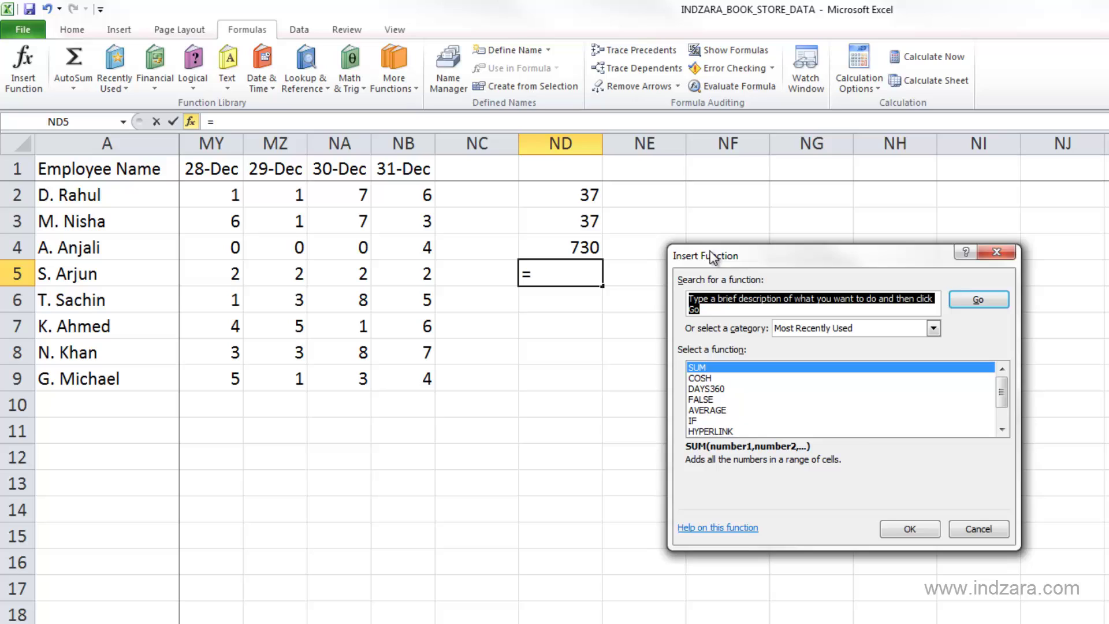
left_click_drag(711, 257, 692, 238)
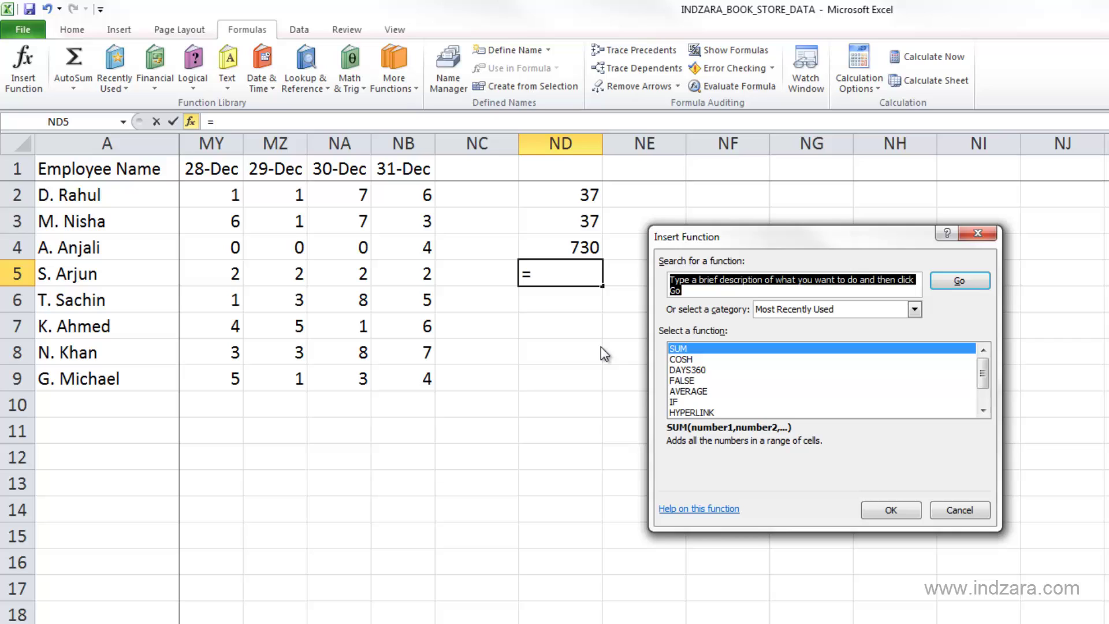
left_click(959, 510)
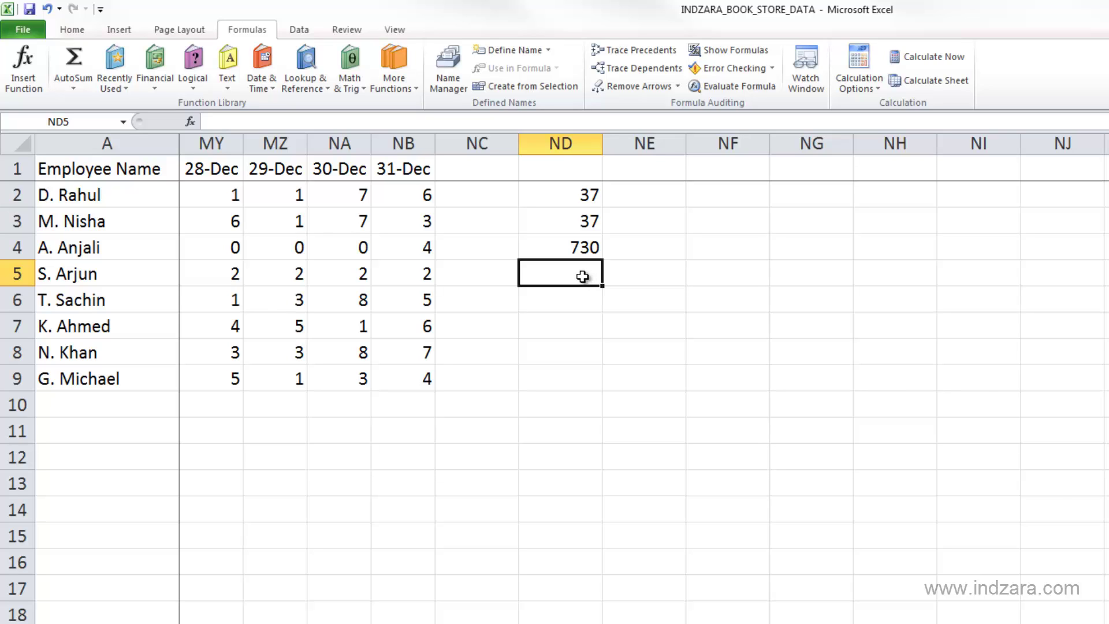
- Type =SU in ND5, browsing the autocomplete list of S functions along the way
type("=")
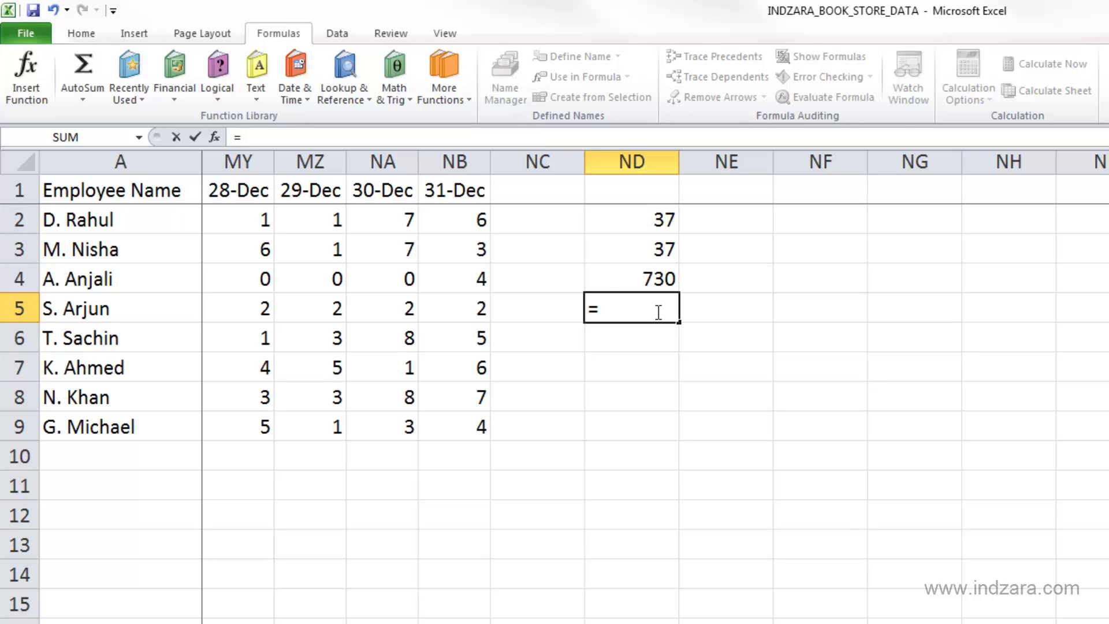
type("S")
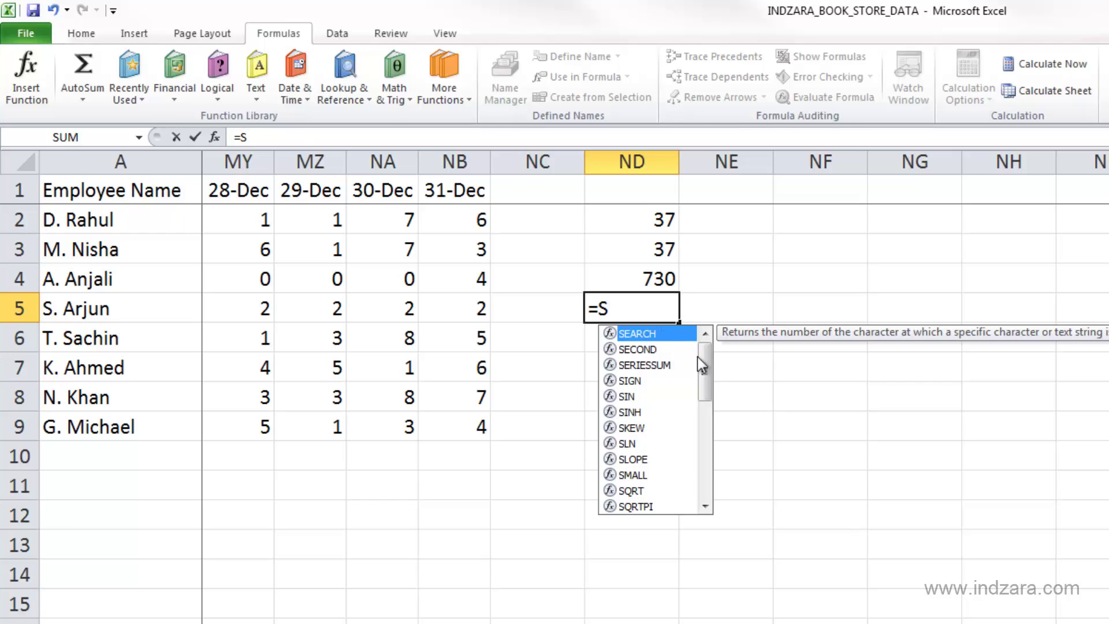
left_click_drag(702, 364, 710, 337)
left_click_drag(704, 381, 706, 440)
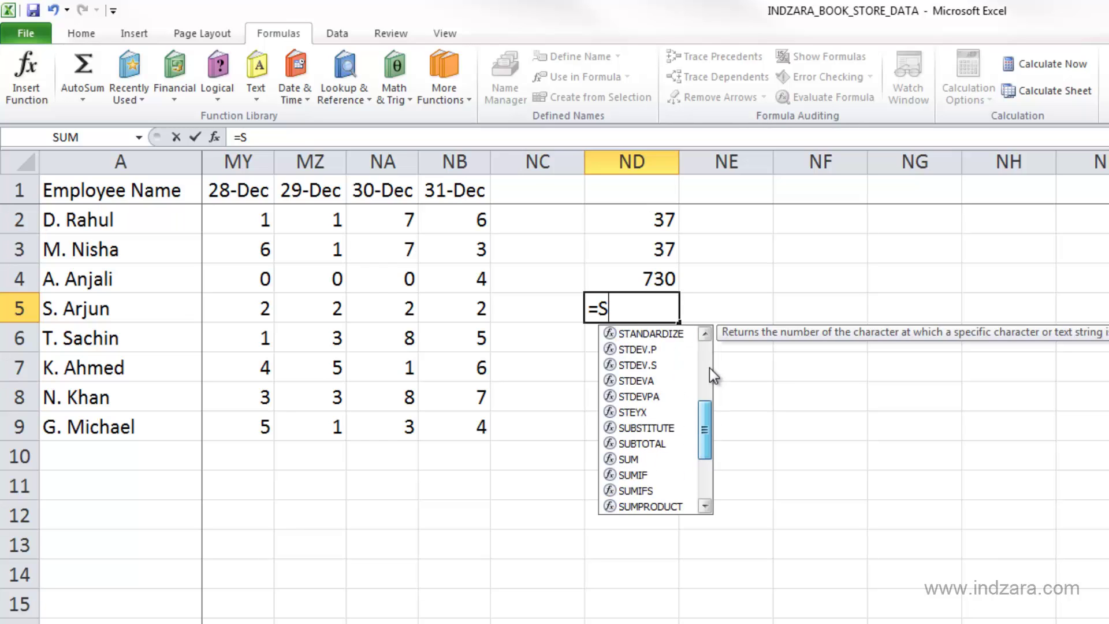
left_click(710, 365)
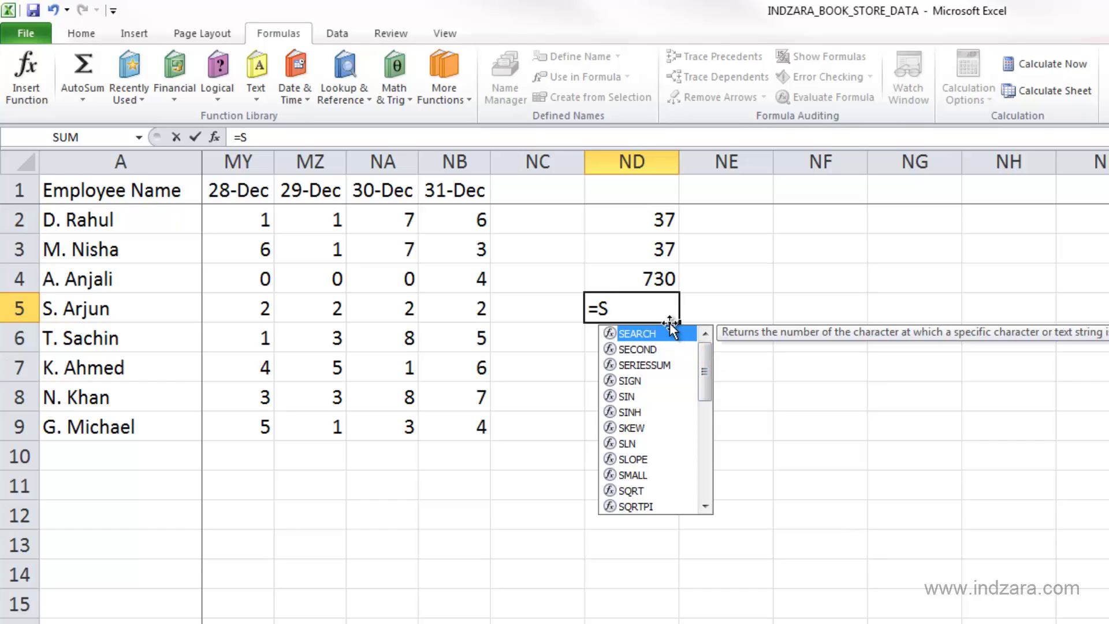
type("U")
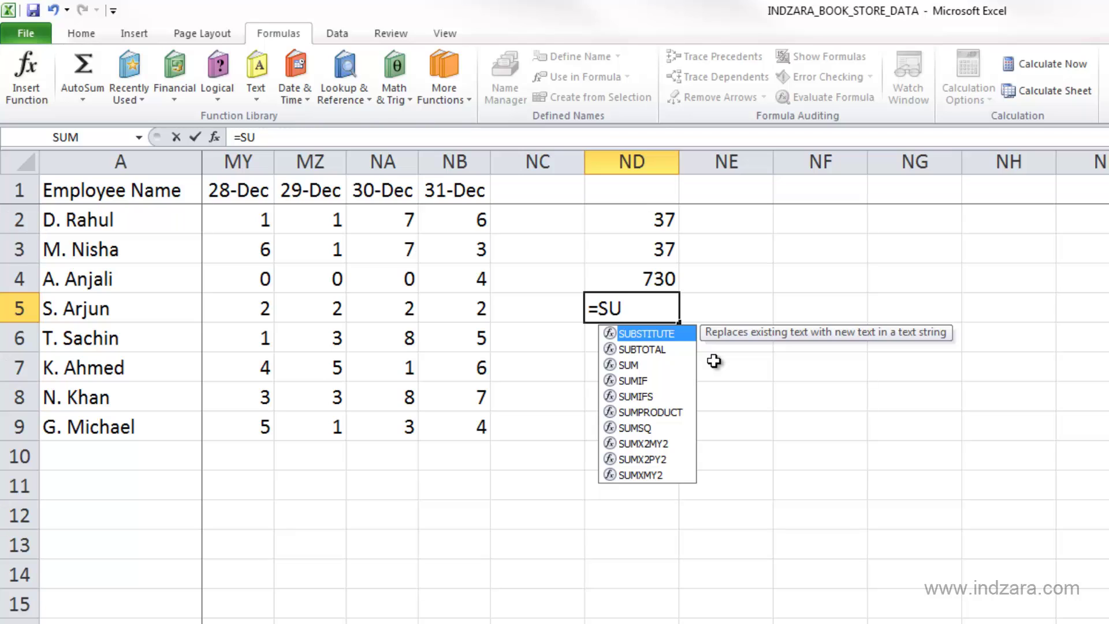
key("Down")
key("Down")
key("Up")
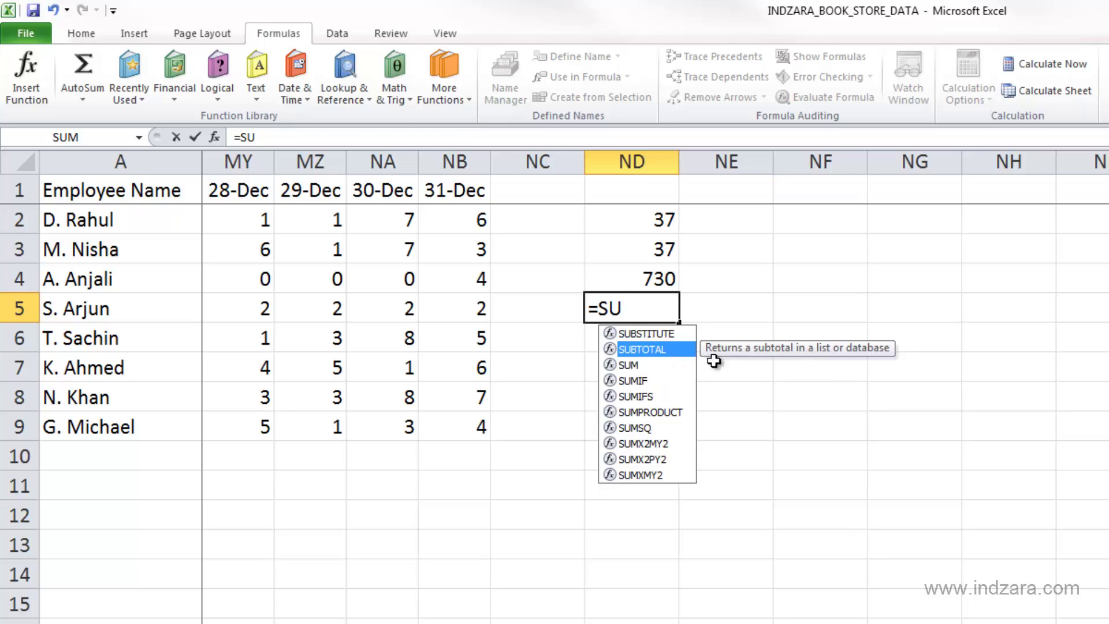
key("Down")
key("Down")
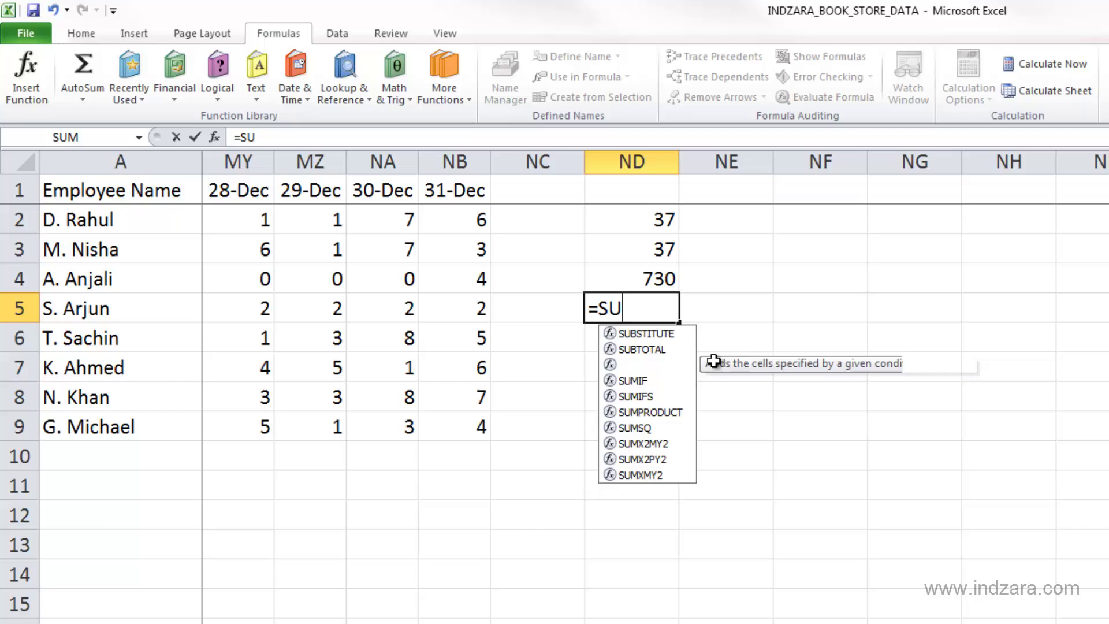
key("Up")
key("Up")
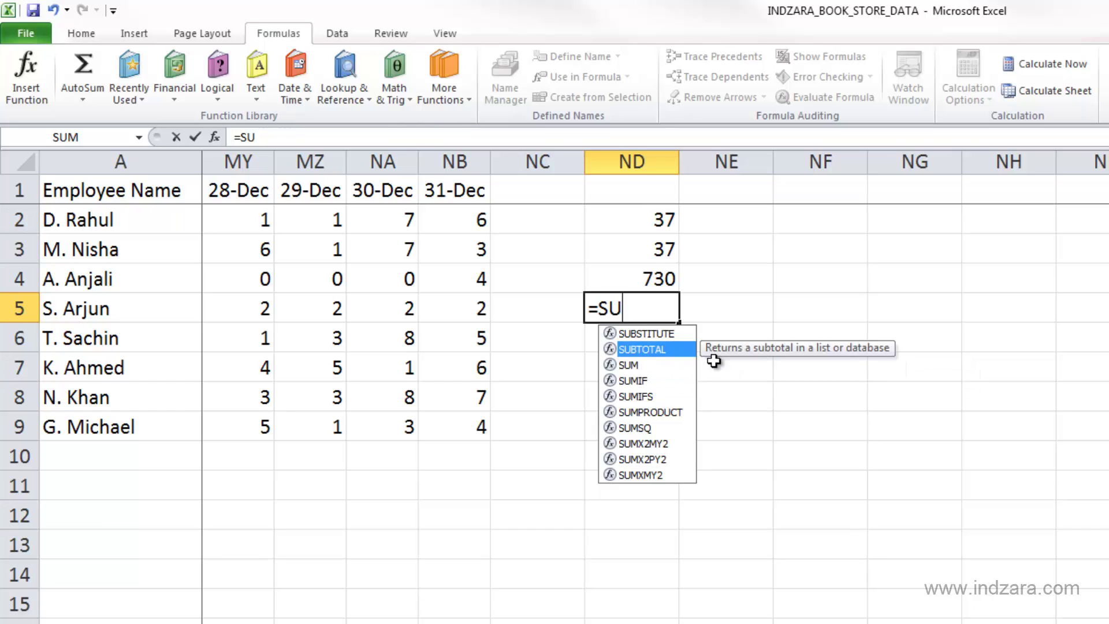
key("Down")
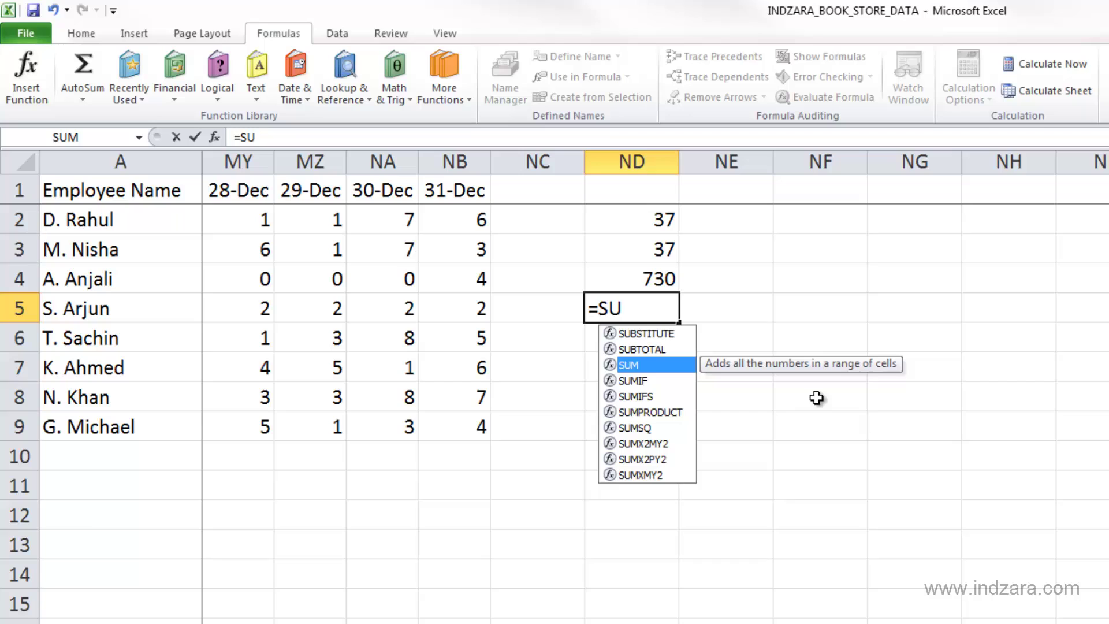
key("Down")
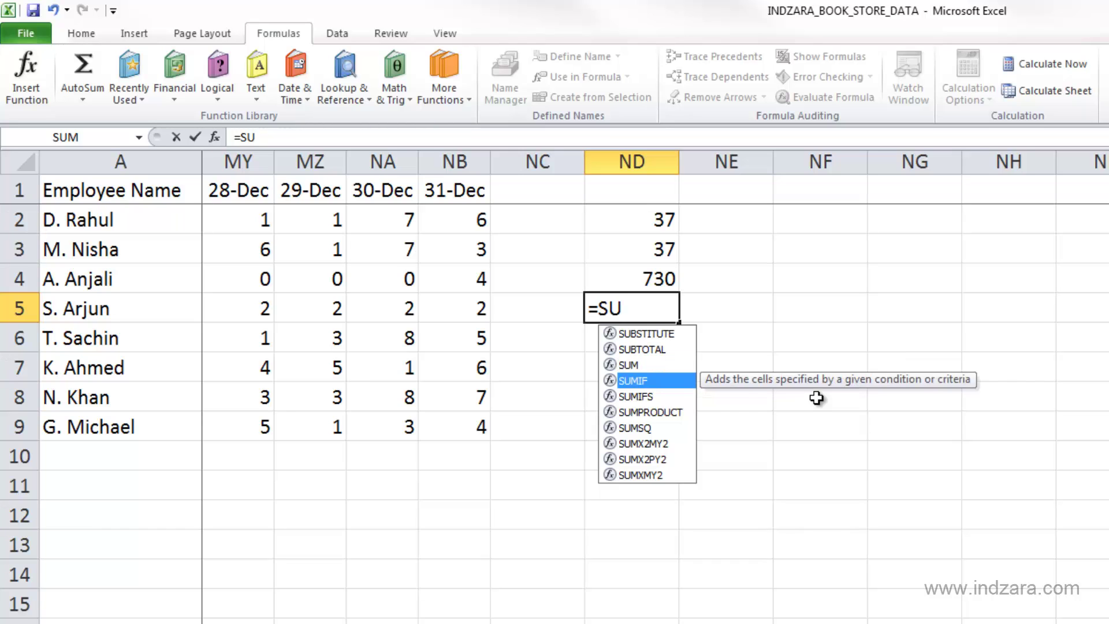
key("Down")
key("Down")
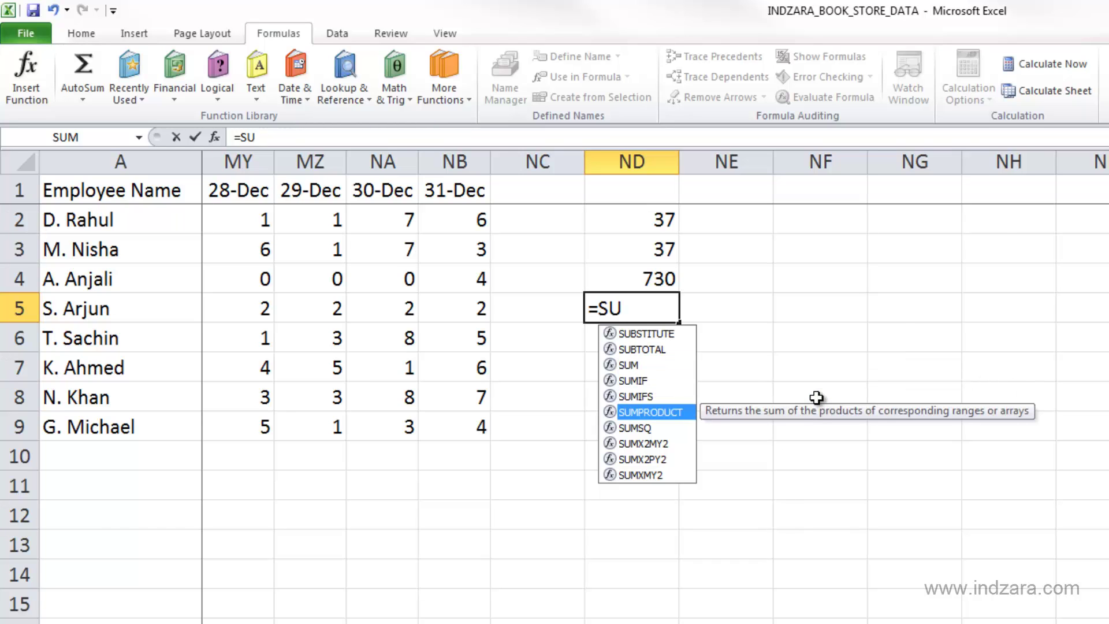
key("Up")
key("Up")
key("Up")
key("Up")
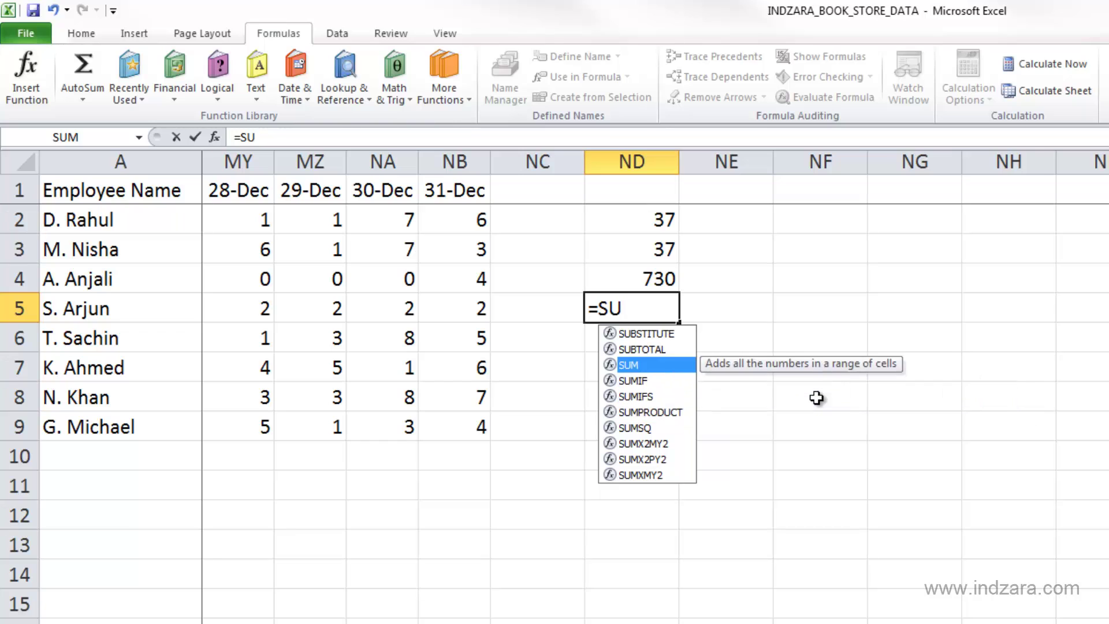
- Insert SUBTOTAL into ND5, discard it, and restart the formula as =SUM(
double_click(646, 351)
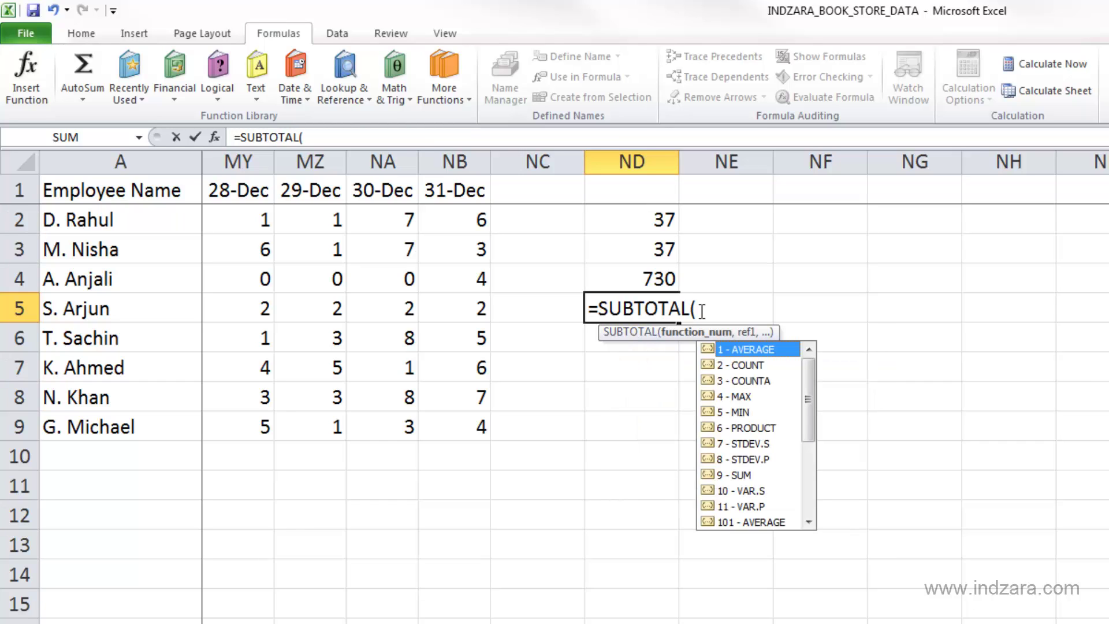
key("Escape")
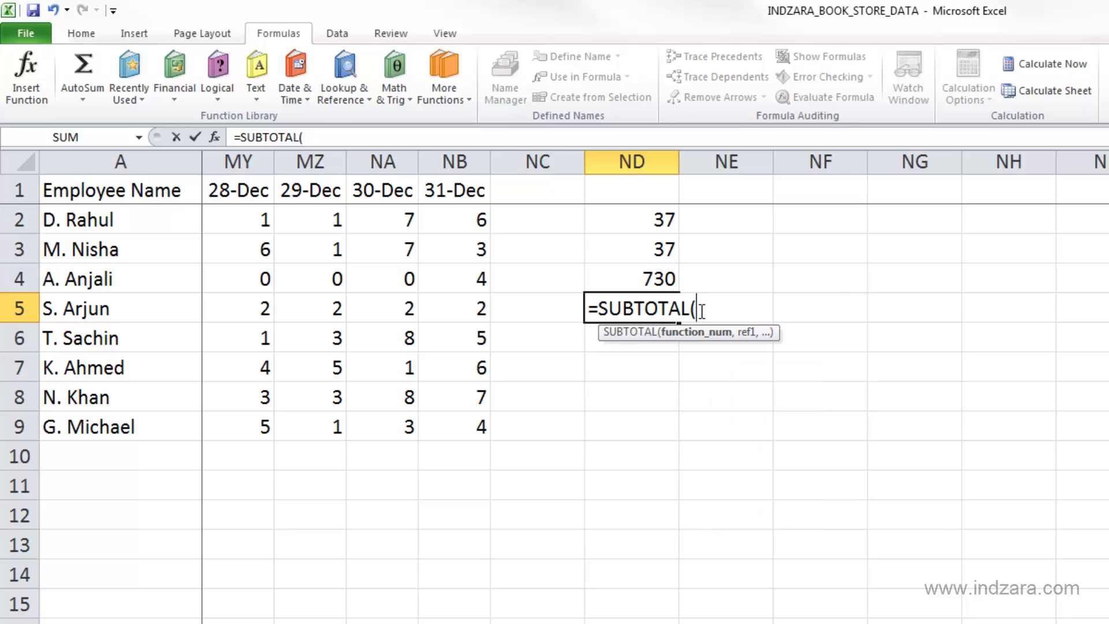
key("Escape")
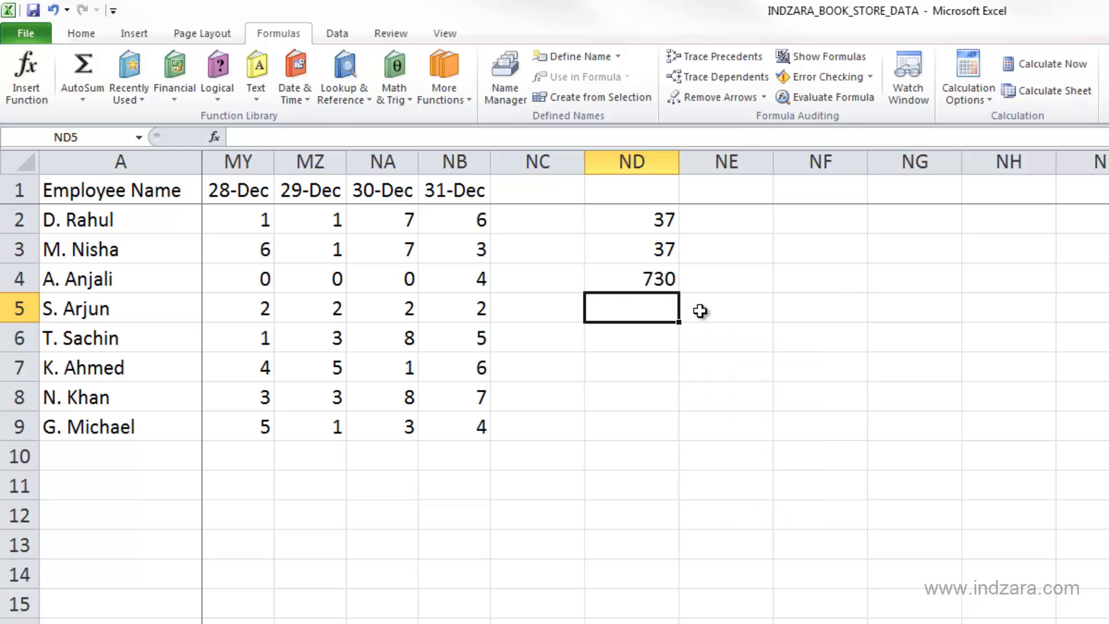
type("=SU")
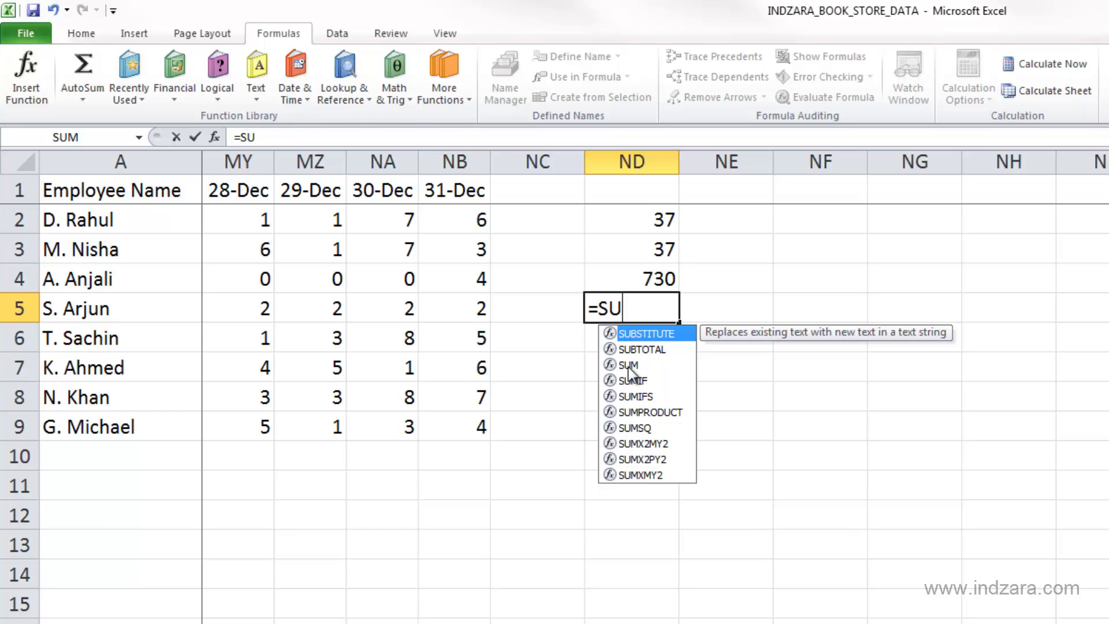
type("M")
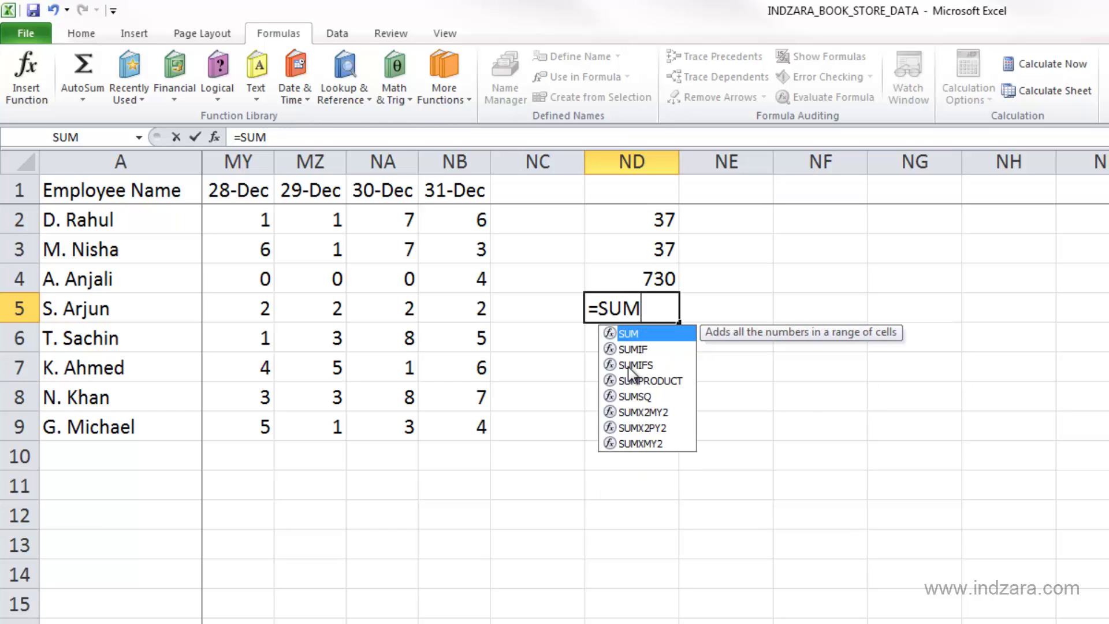
type("(")
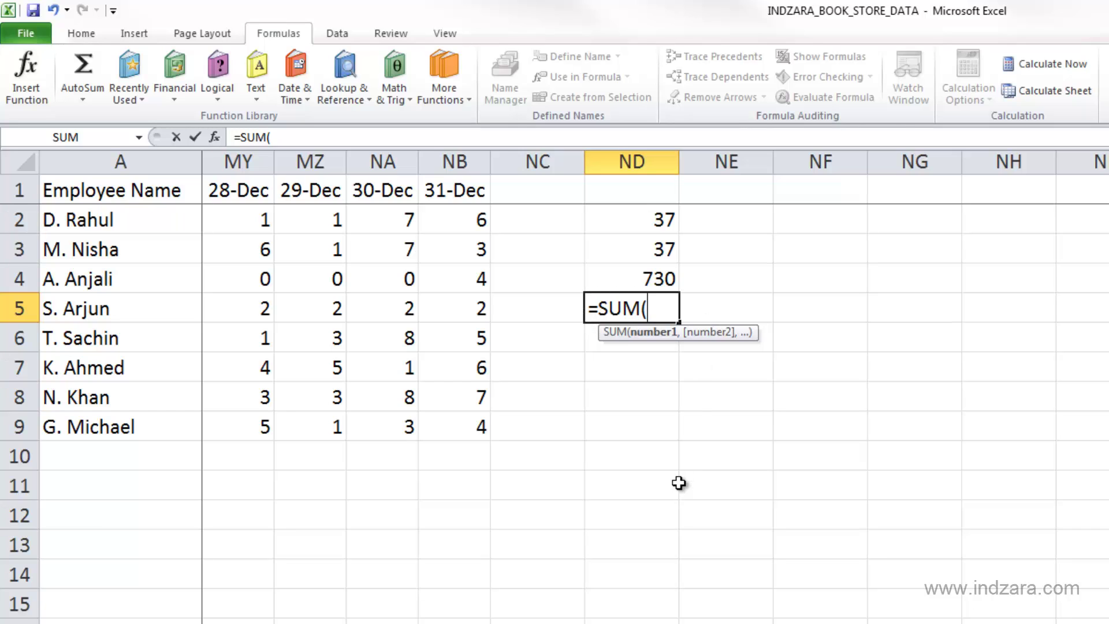
- Trim ND5 back to =SU and accept SUM from the suggestions, restoring =SUM(
key("BackSpace")
key("BackSpace")
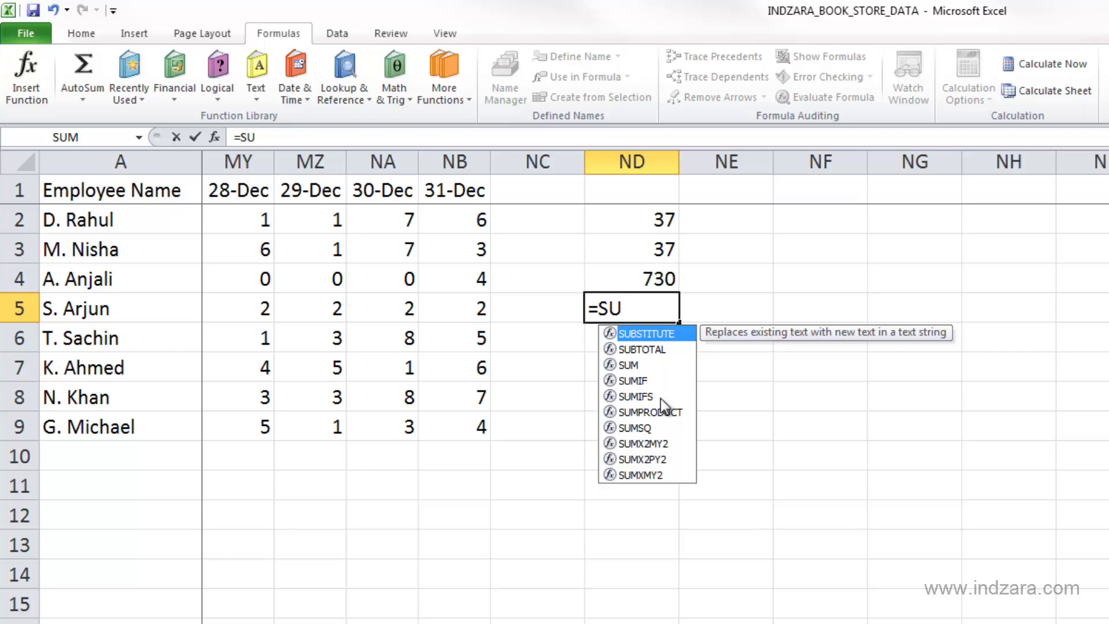
key("Down")
key("Down")
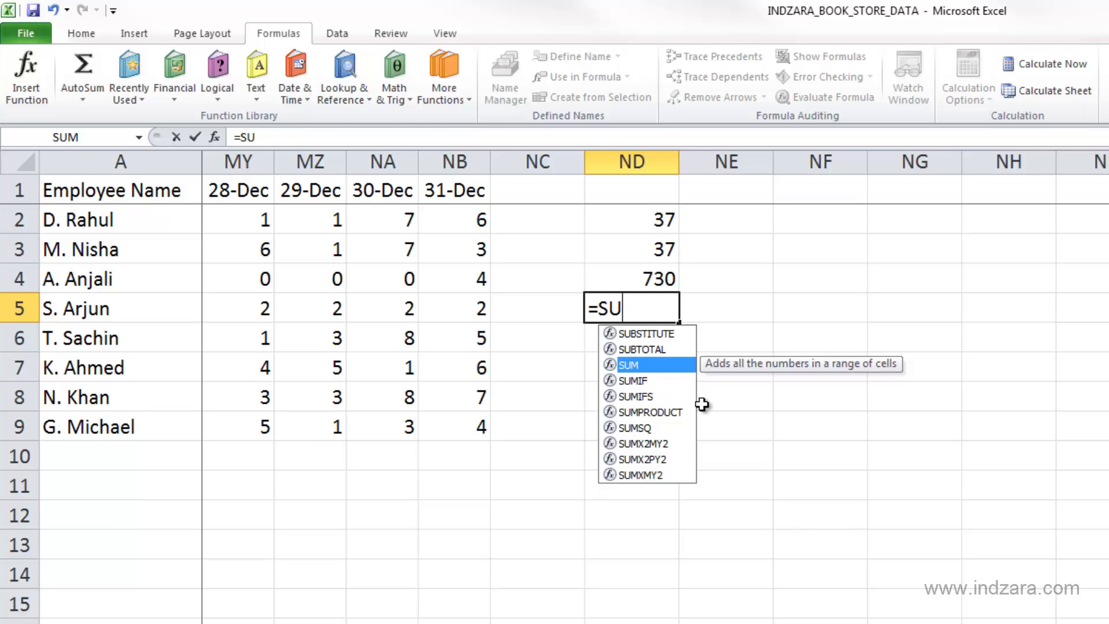
key("Tab")
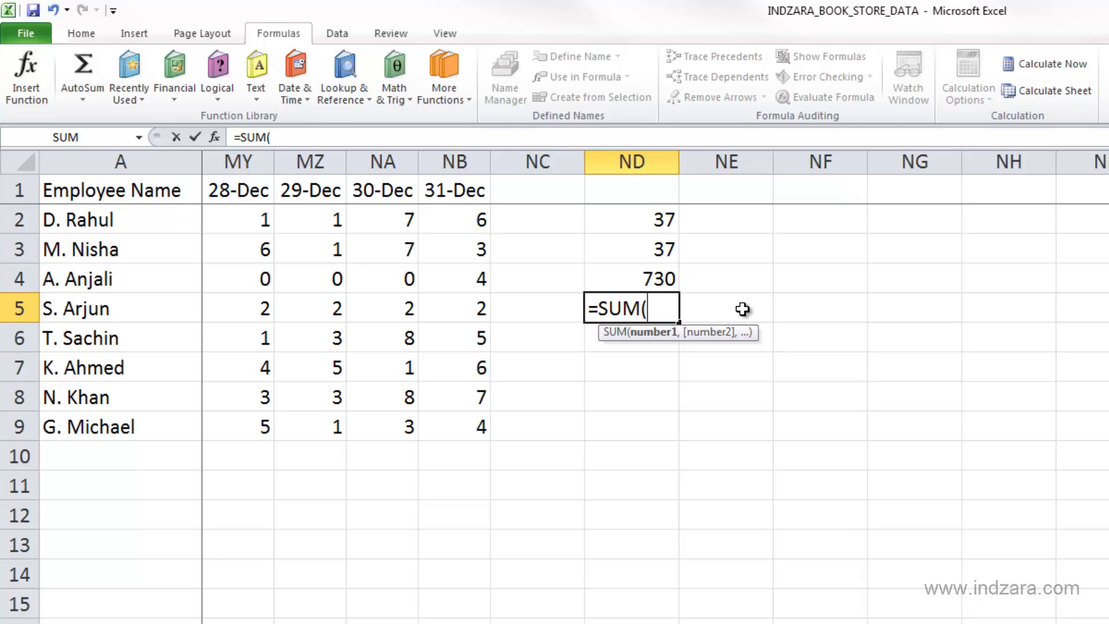
- Add cell NB2 and the number 7 as SUM arguments, giving =SUM(NB2,7,
left_click(467, 223)
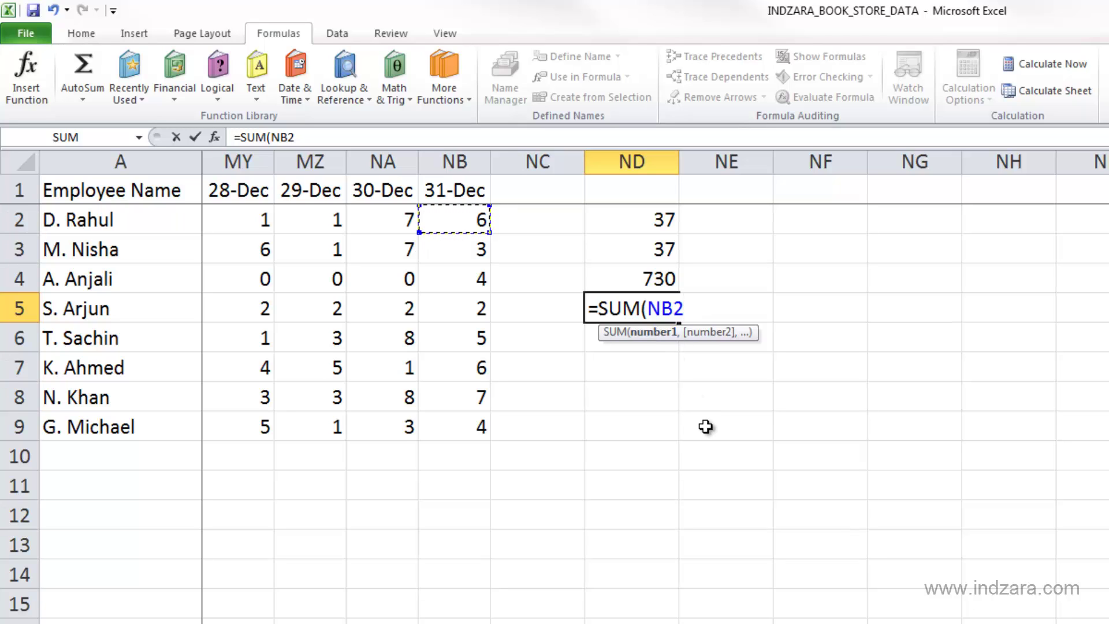
type(",")
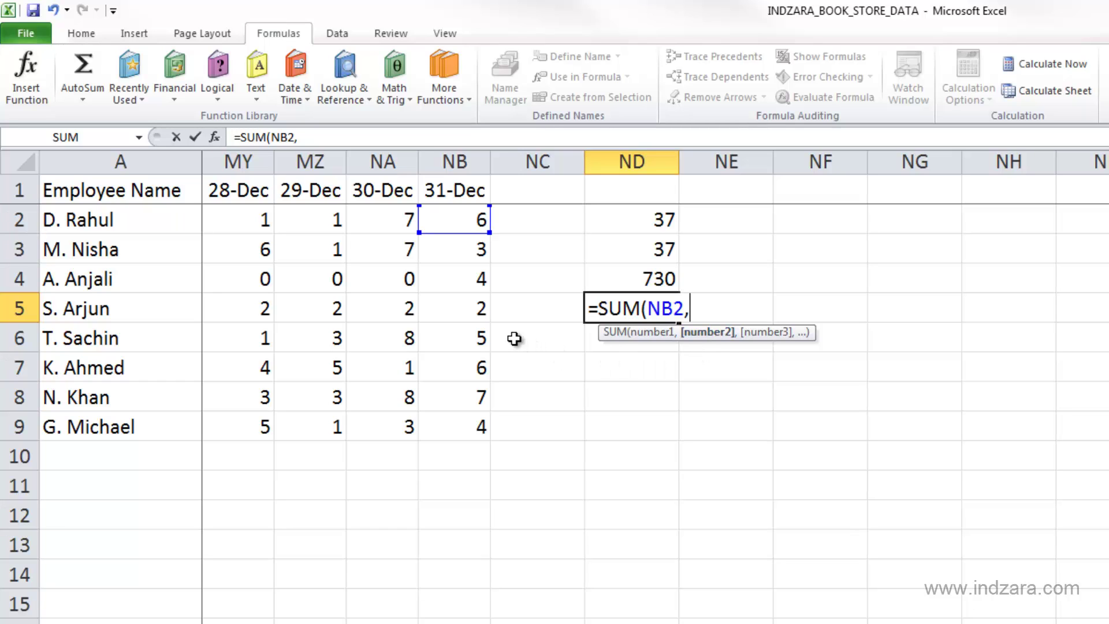
type("7")
type(",")
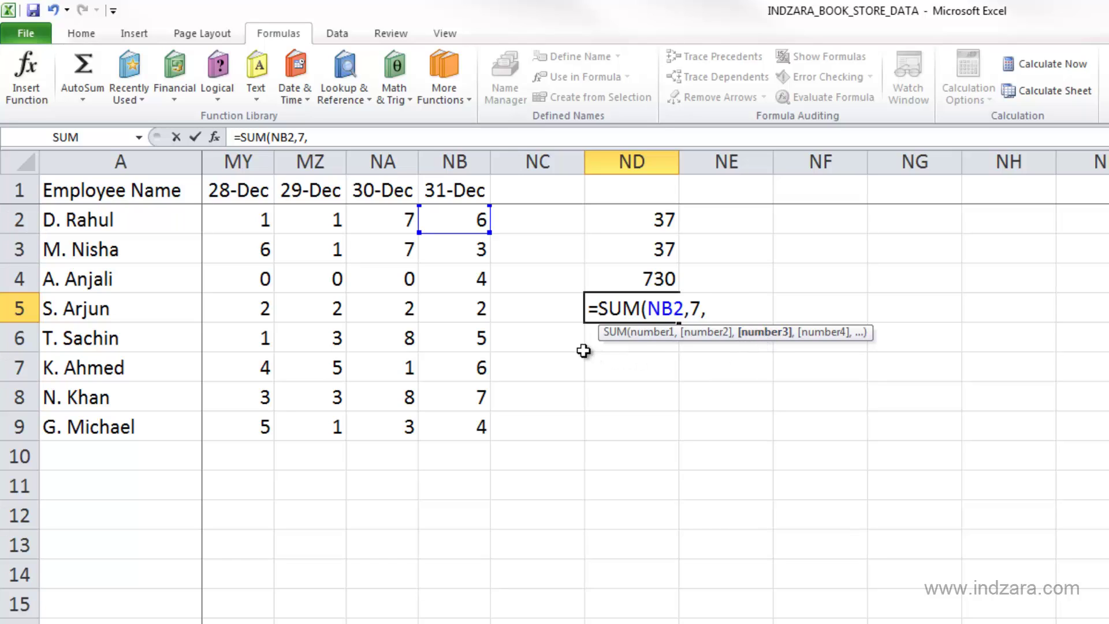
- Point to NB6 with the arrow keys and extend the reference to the range NB6:NB9
left_click(471, 312)
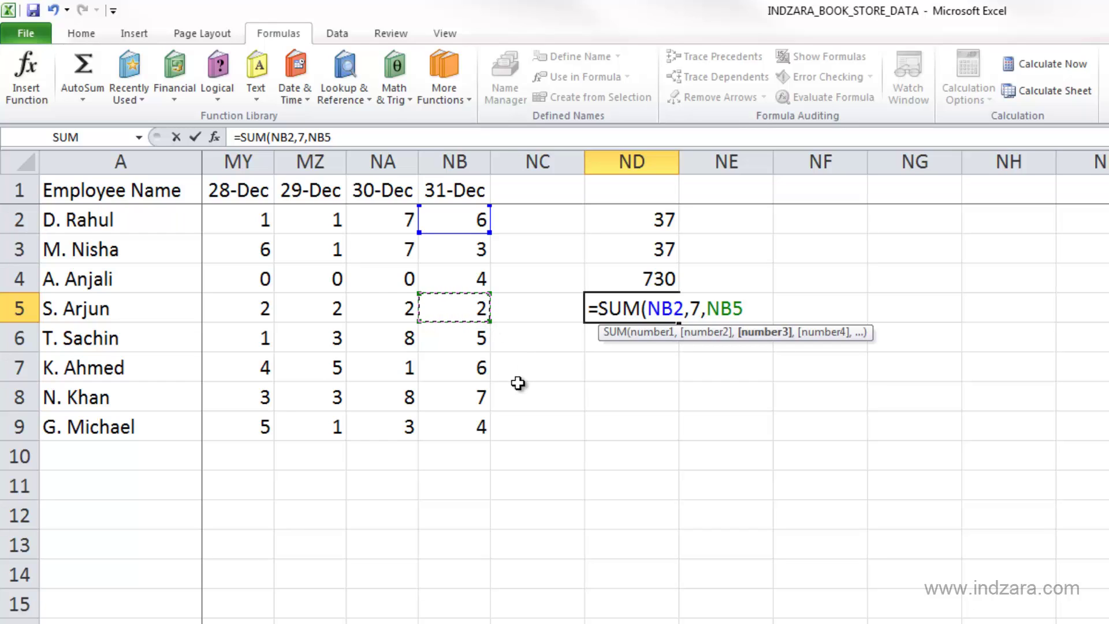
key("Down")
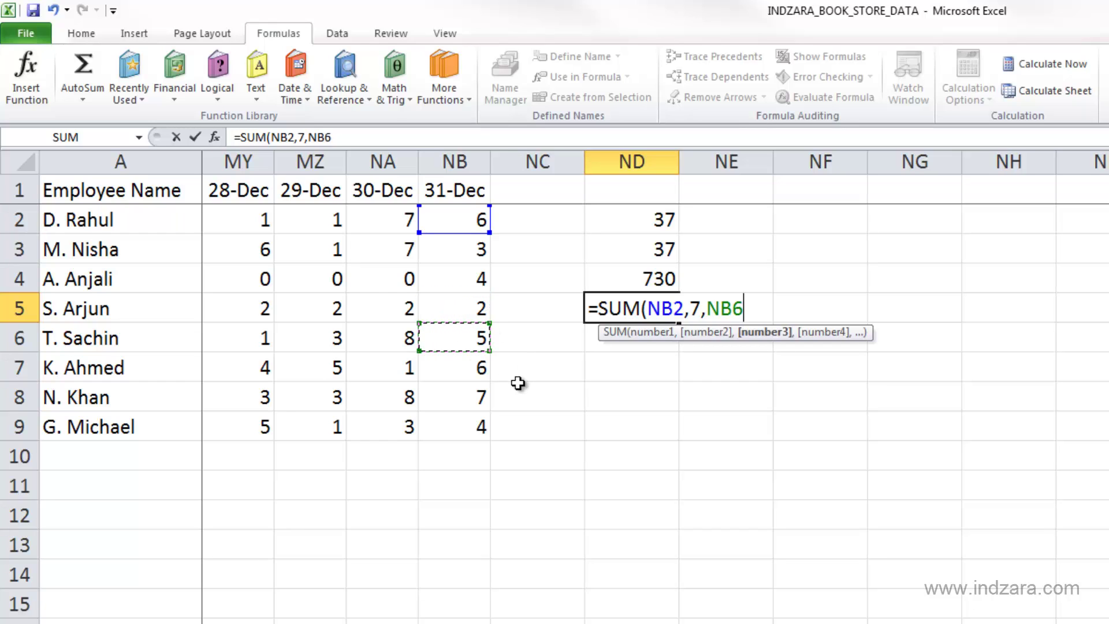
key("Left")
key("Up")
key("Right")
key("Down")
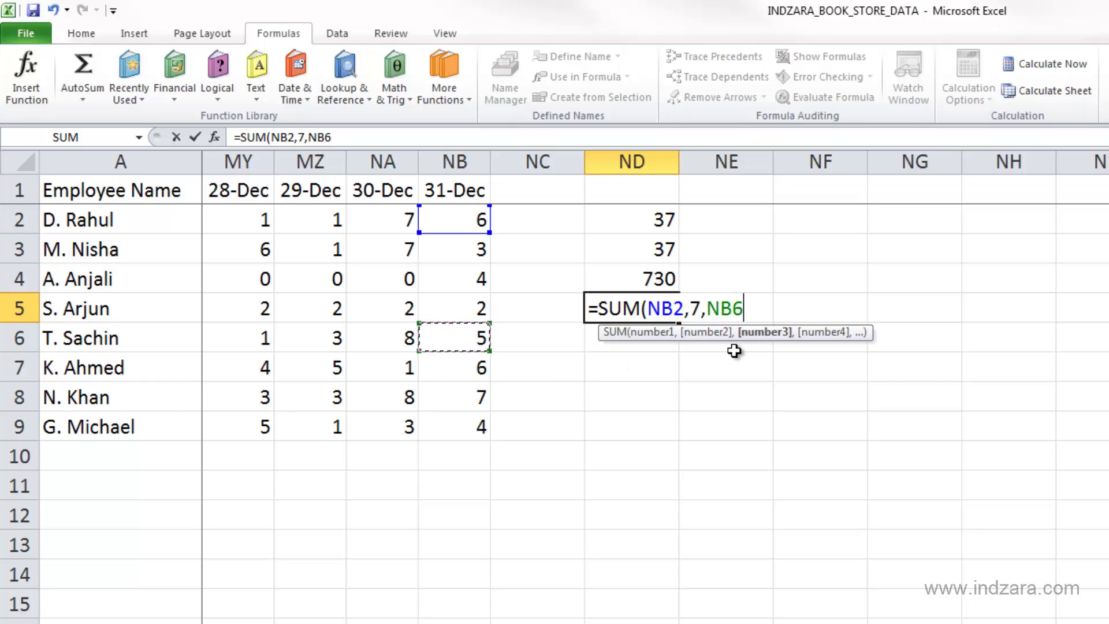
key("Down")
key("Up")
key("shift+Down")
key("shift+Down")
key("shift+Down")
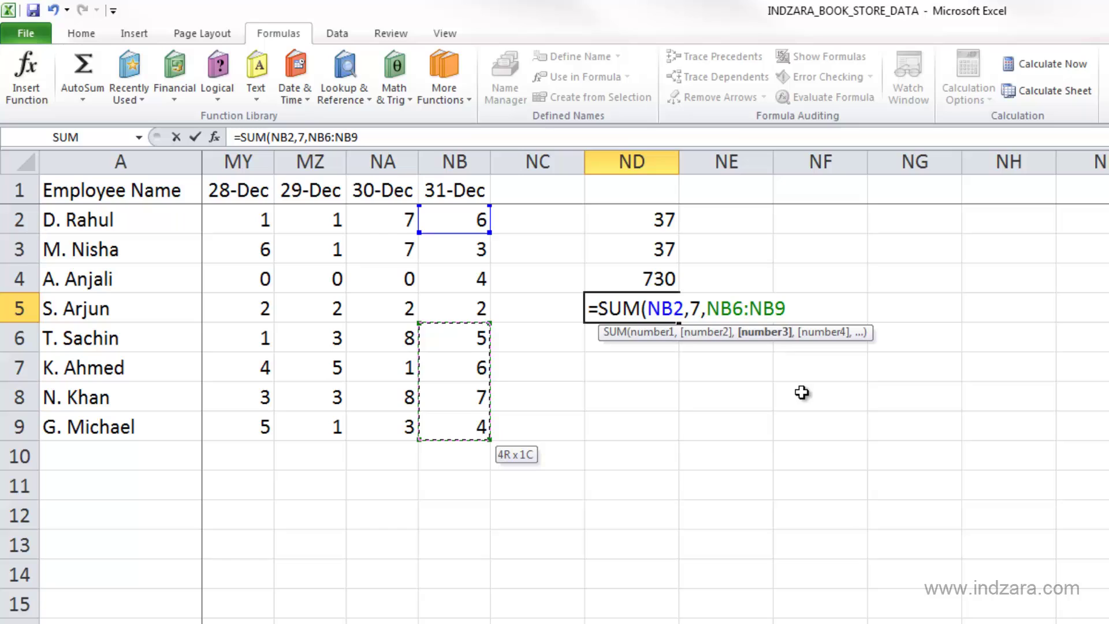
- Close the bracket and enter =SUM(NB2,7,NB6:NB9) in ND5, returning 35
type(")")
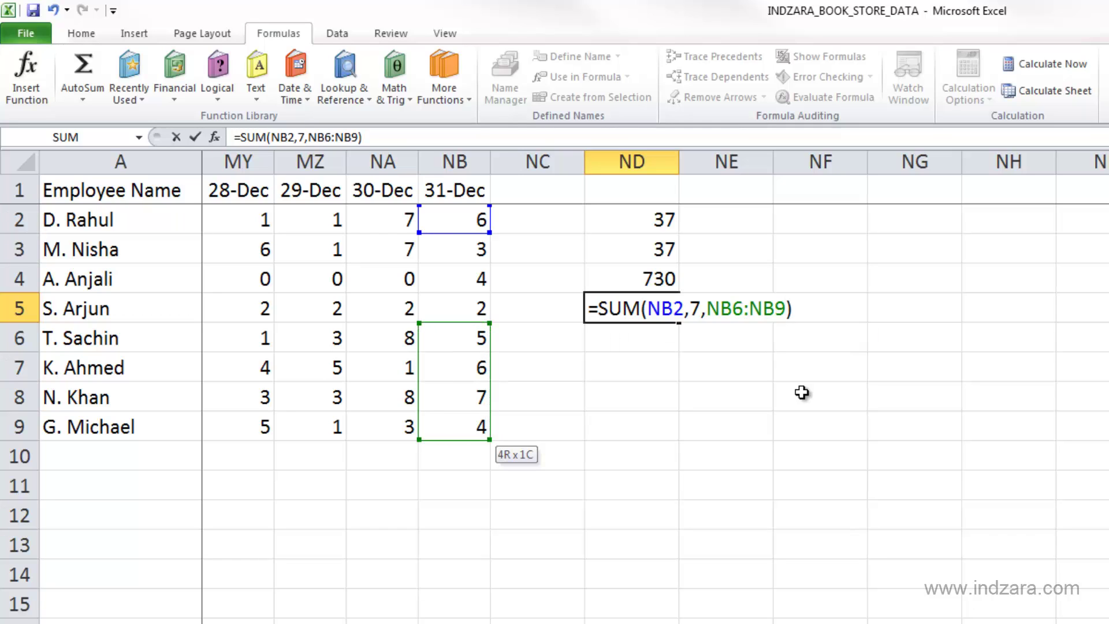
key("Return")
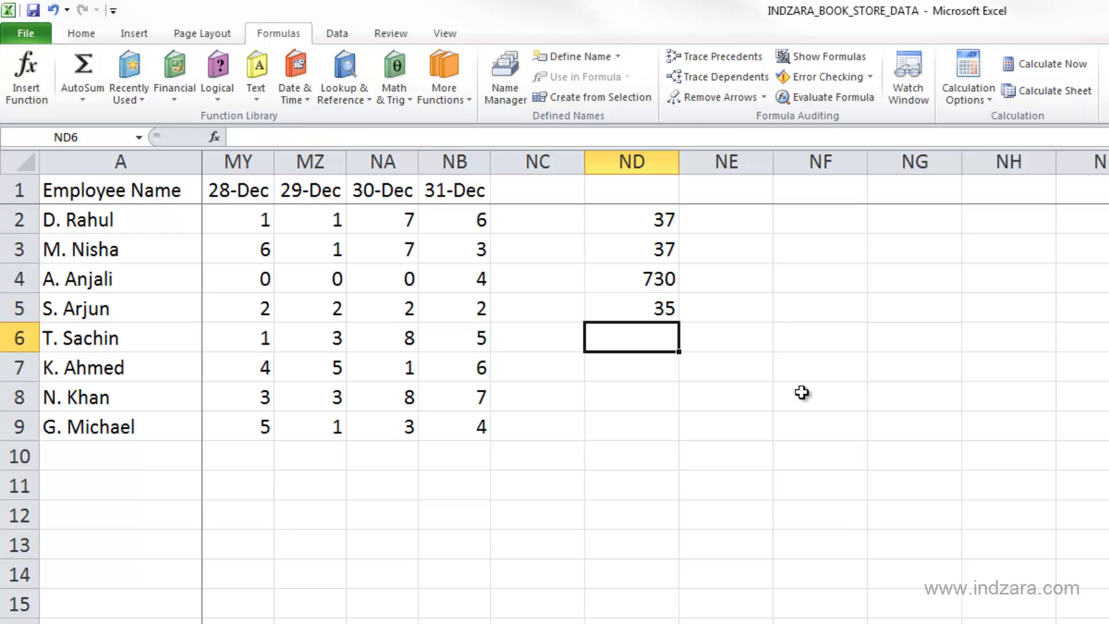
left_click(656, 305)
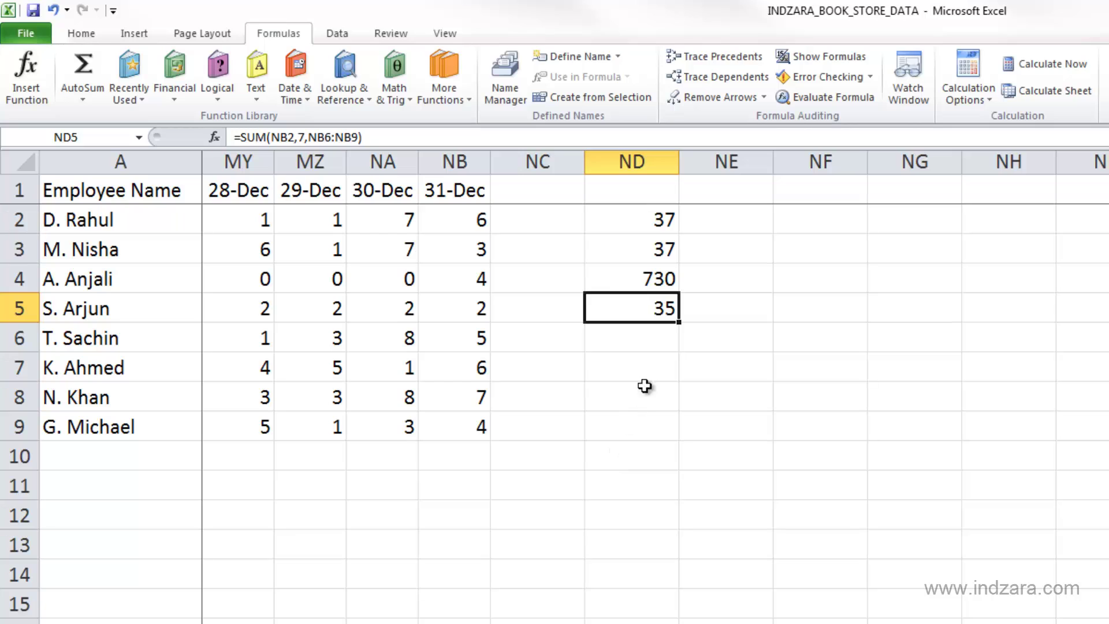
left_click(671, 218)
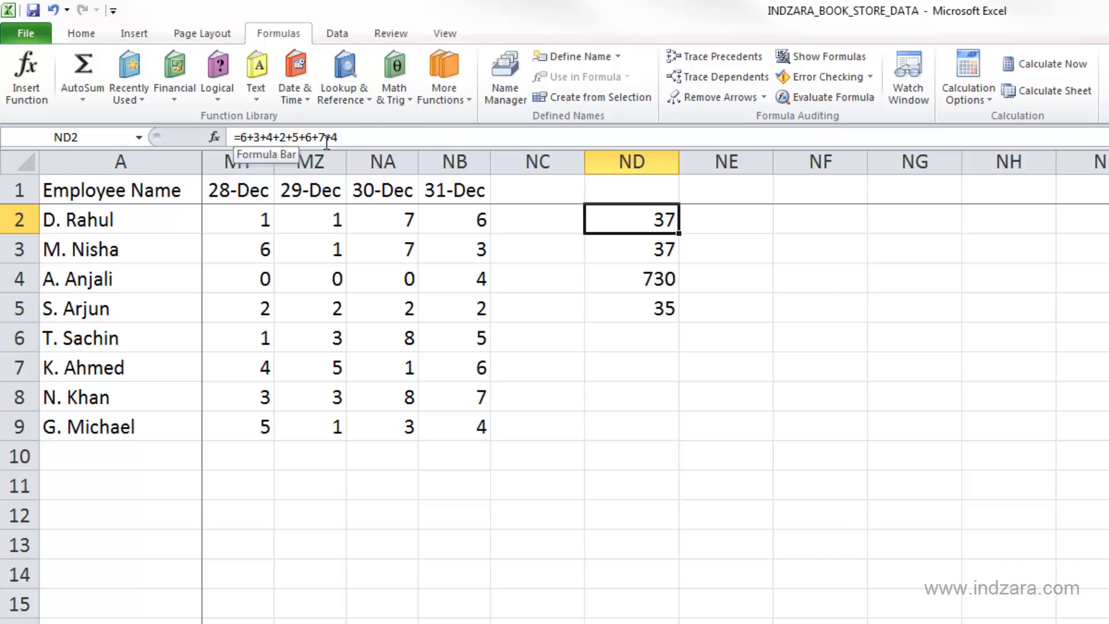
left_click(628, 249)
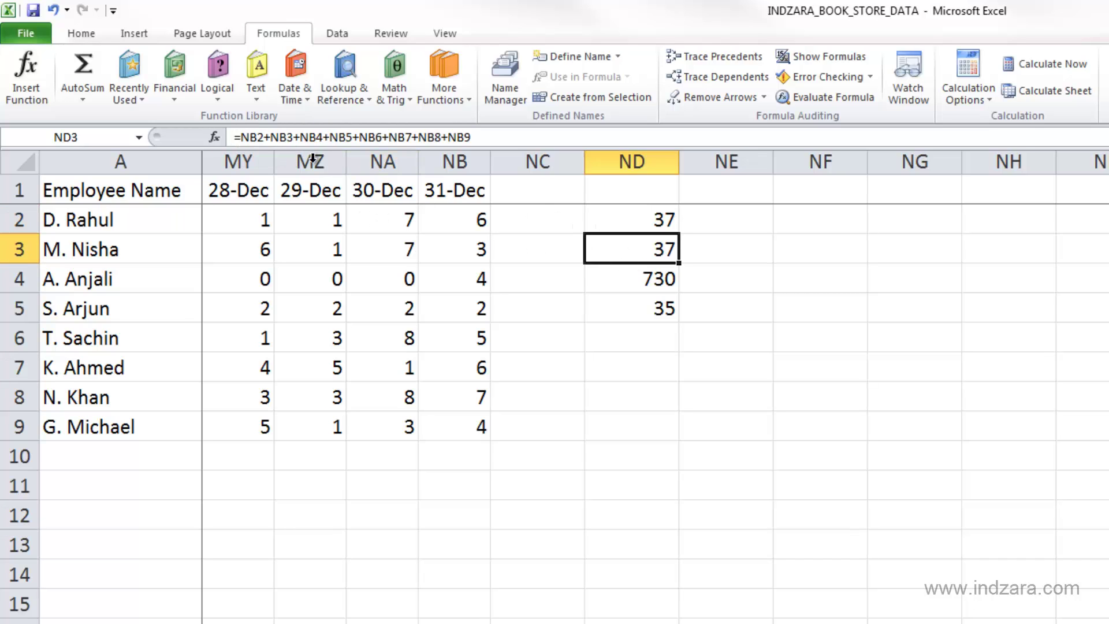
left_click(258, 137)
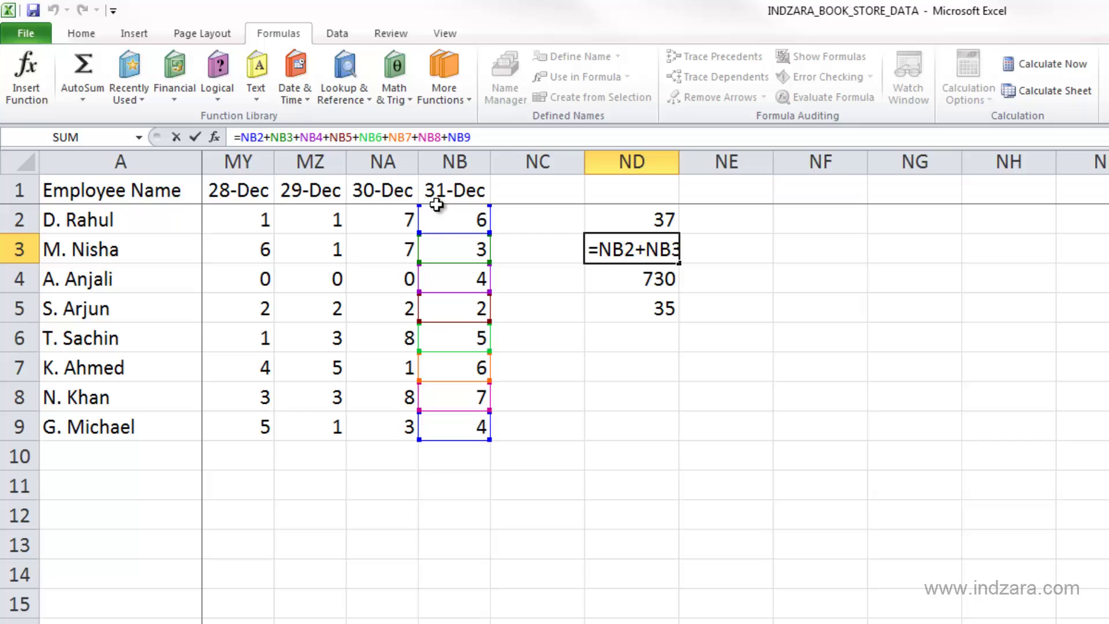
left_click_drag(433, 232, 432, 238)
key("Escape")
left_click(629, 277)
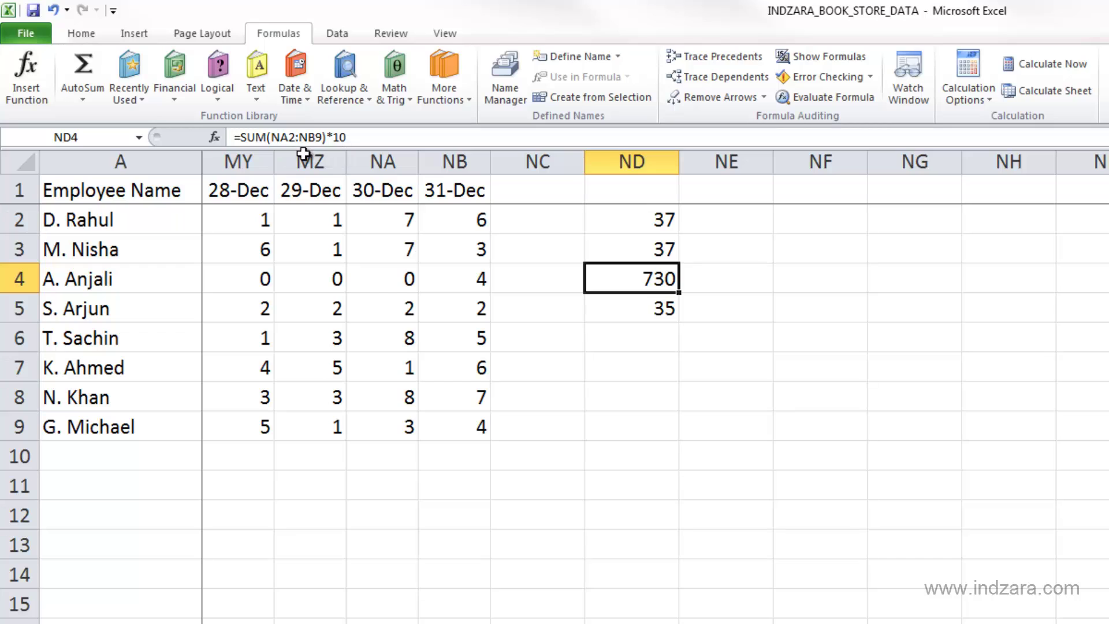
left_click(602, 311)
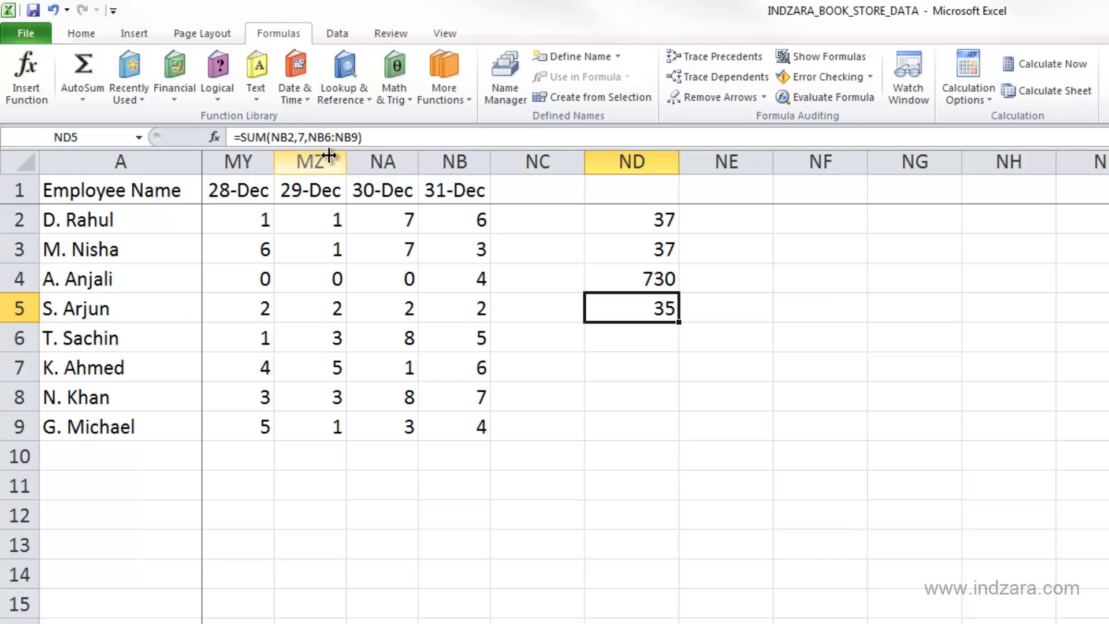
- Append /5 to ND5's formula, making =SUM(NB2,7,NB6:NB9)/5 which shows 7
left_click(368, 141)
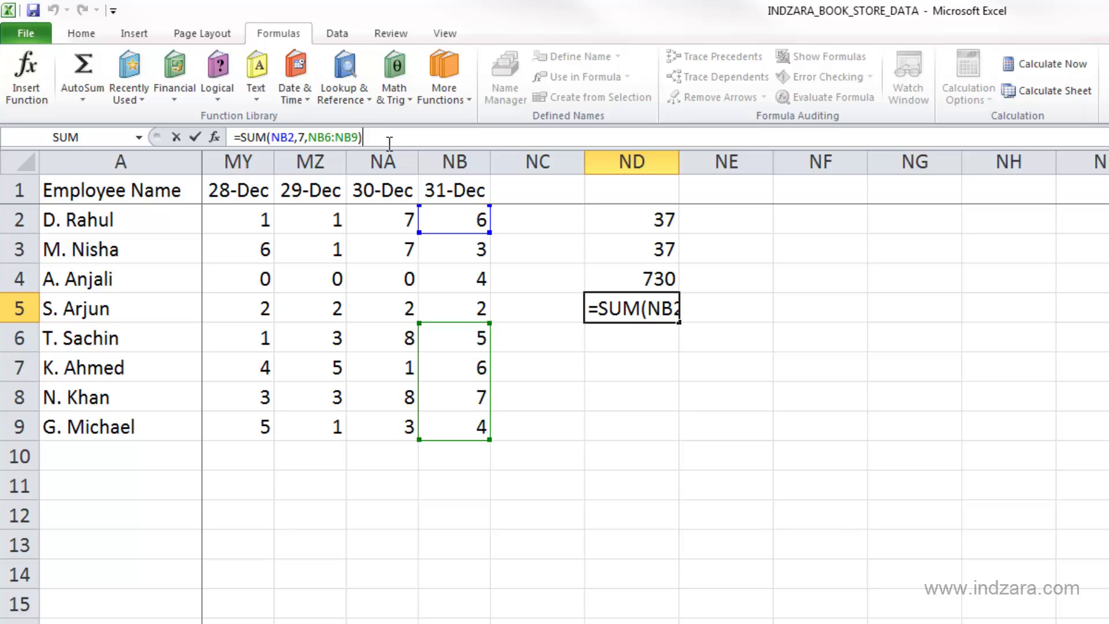
type("*")
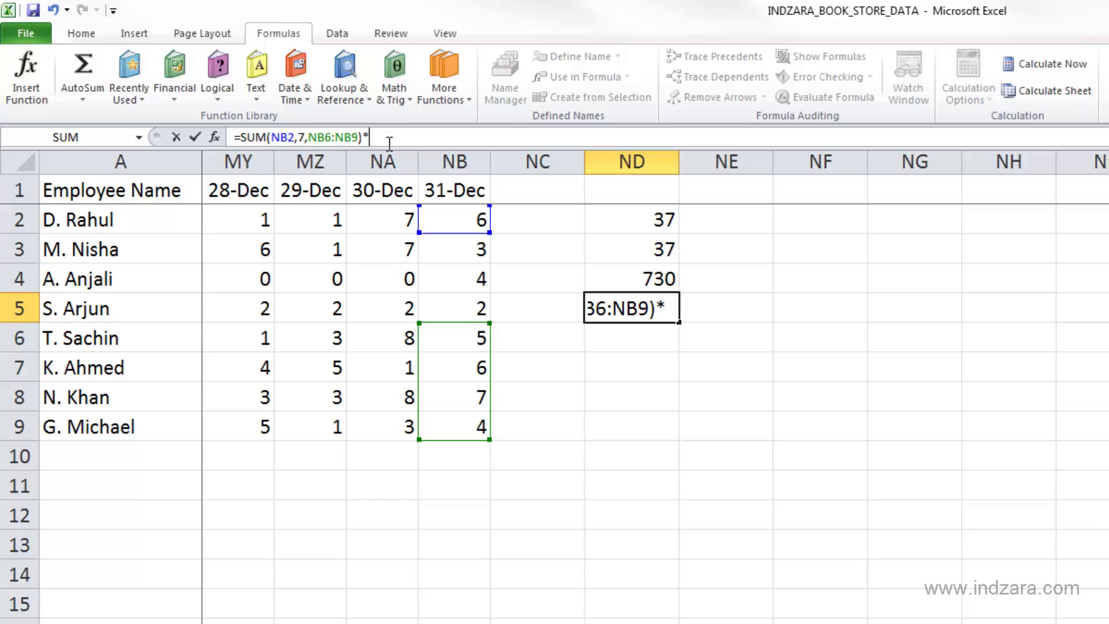
key("BackSpace")
type("/5")
key("Return")
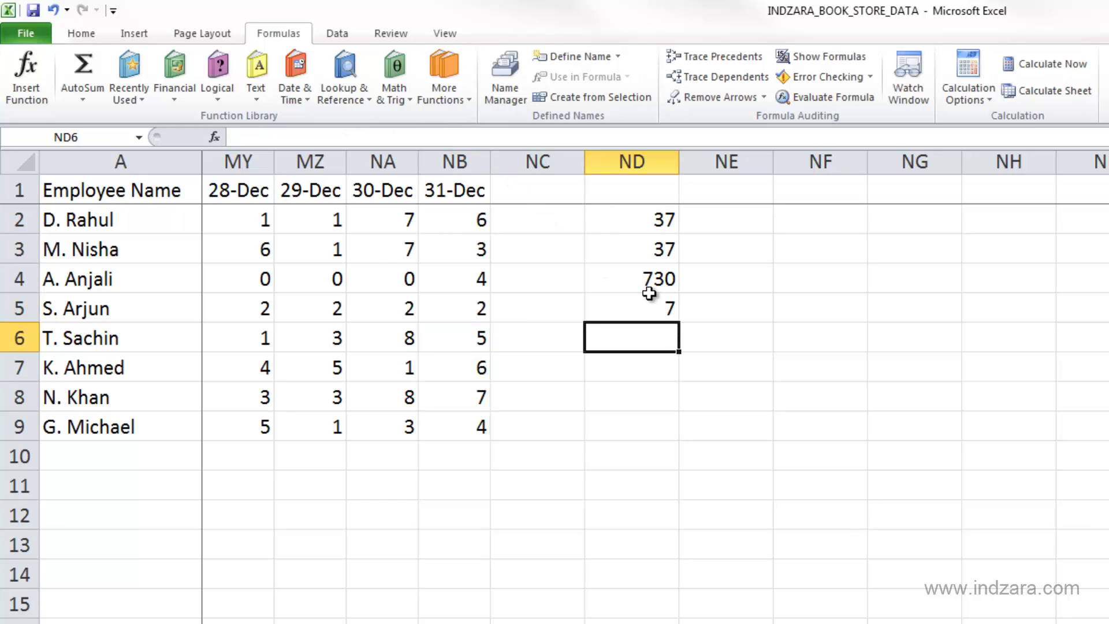
left_click(636, 306)
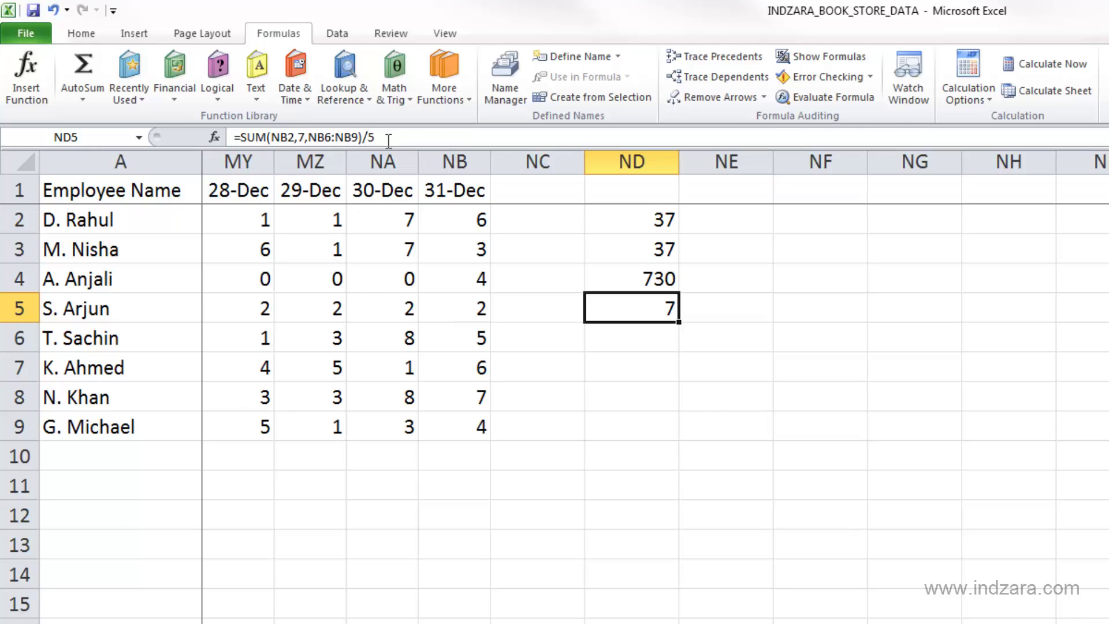
double_click(243, 137)
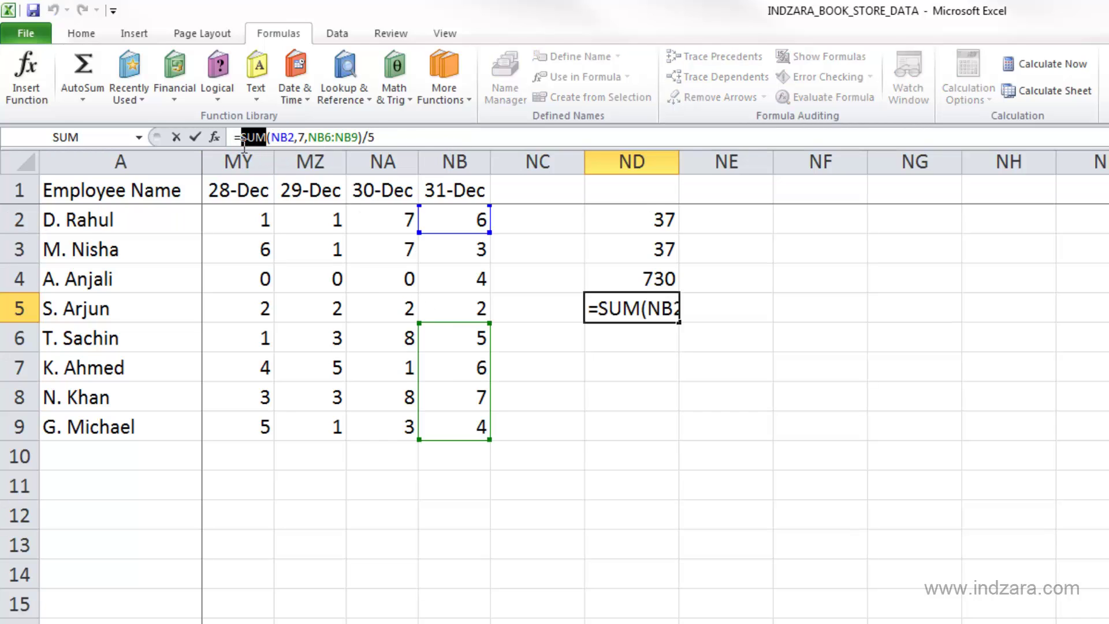